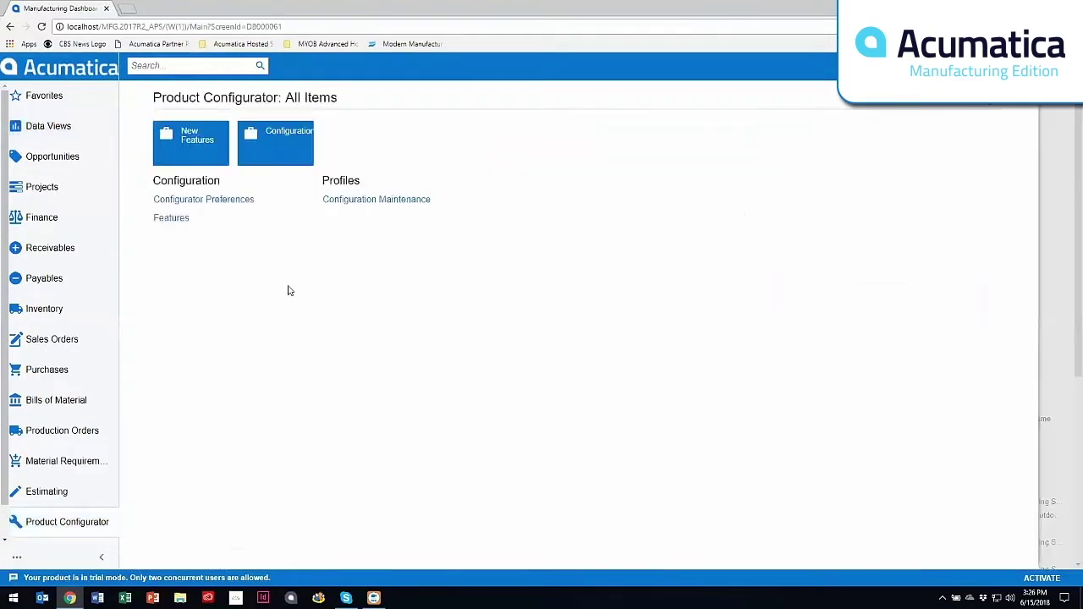
# Step: Open the Shower Kit configuration in Configuration Maintenance and examine its status choices and the options of the SHOWERTRAY and FLOORGLASS features
pyautogui.click(379, 199)
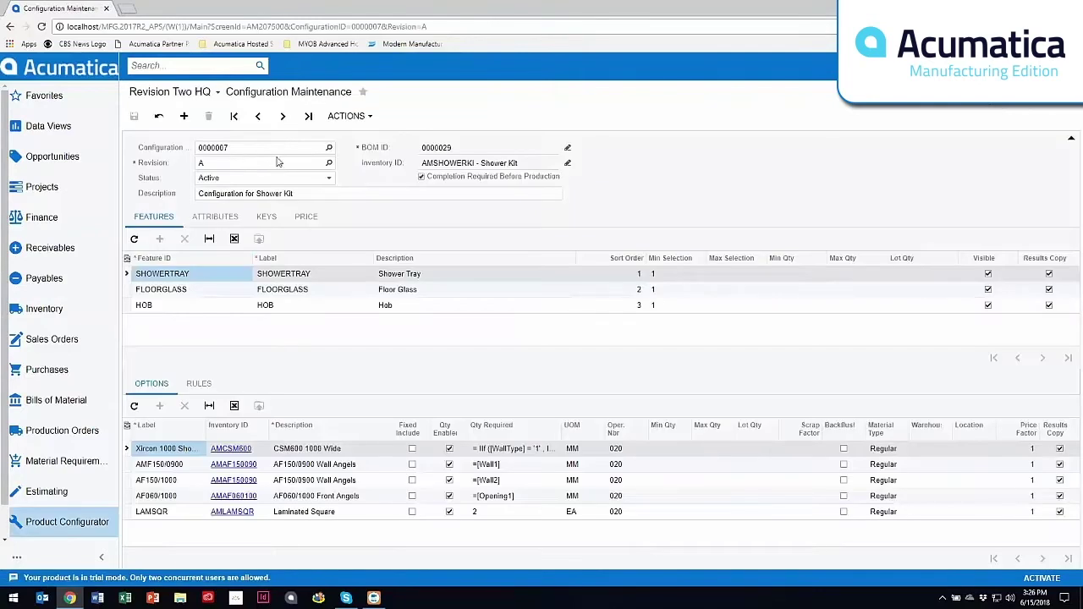
pyautogui.click(330, 180)
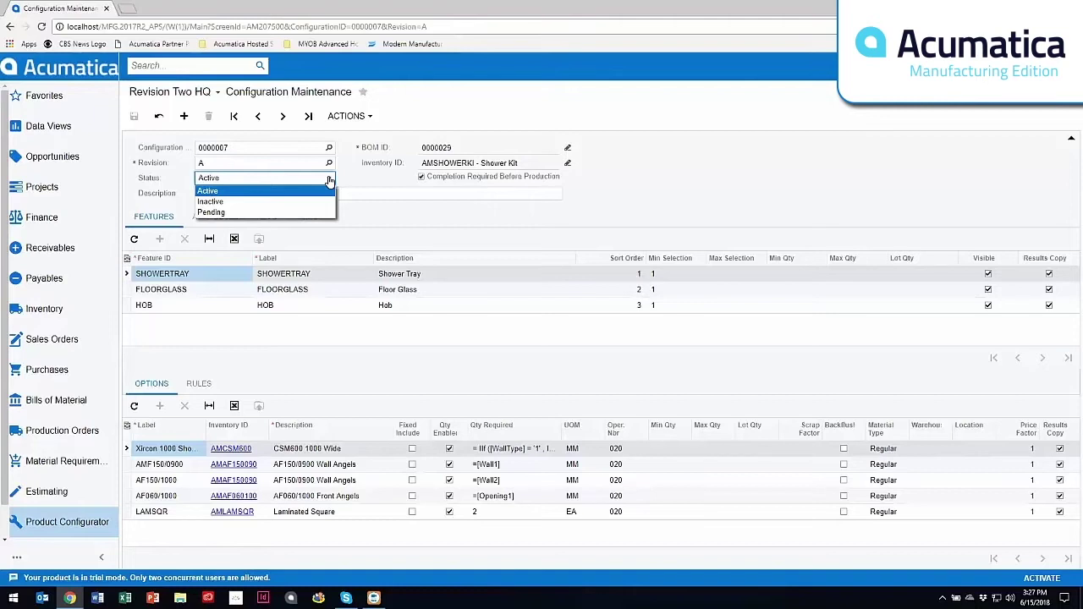
pyautogui.click(329, 180)
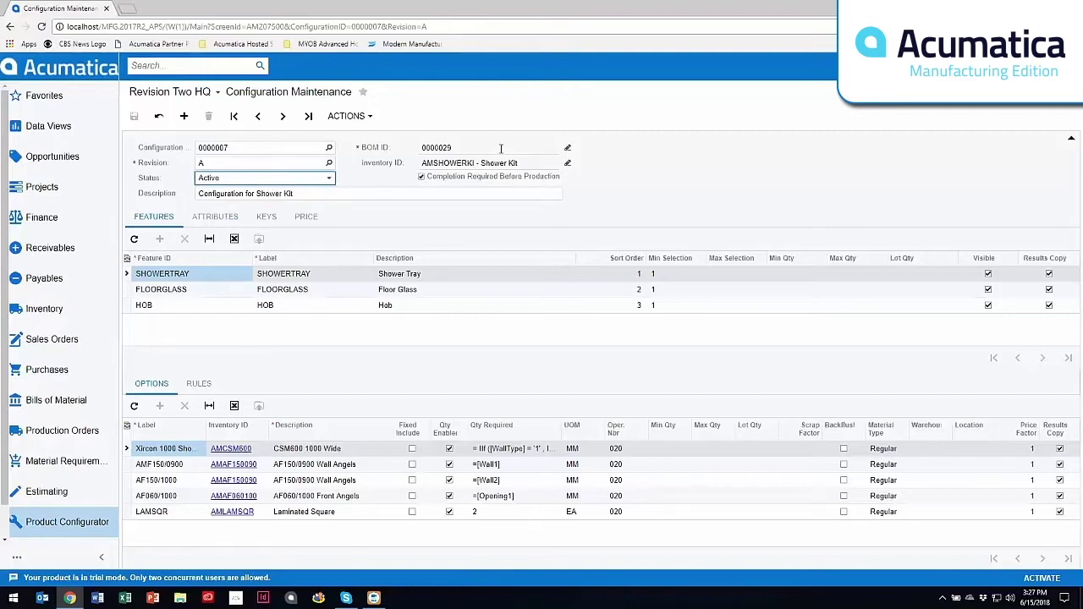
pyautogui.click(568, 149)
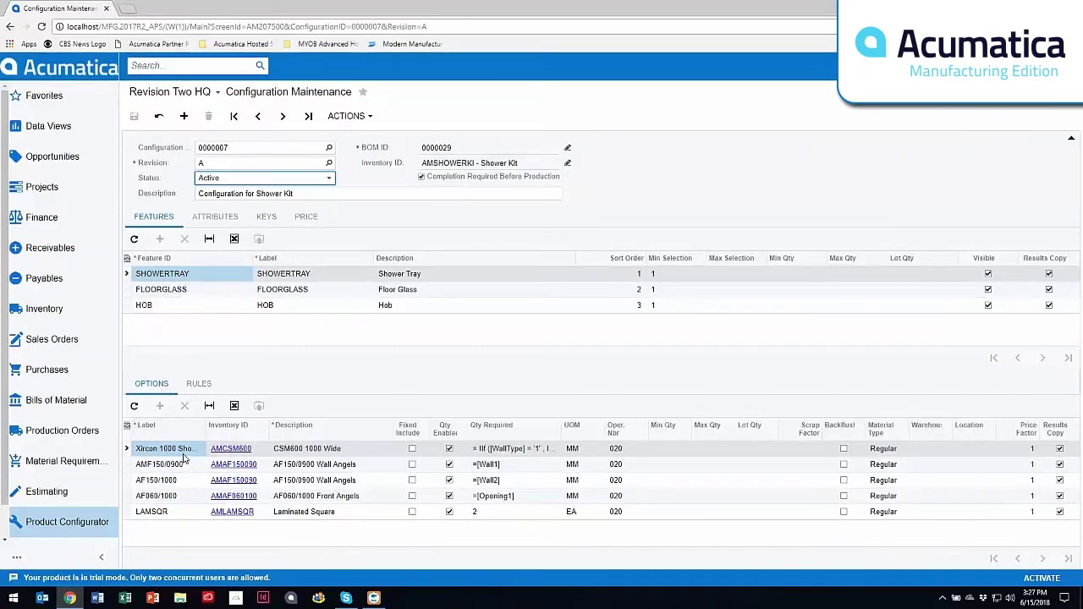
pyautogui.click(181, 294)
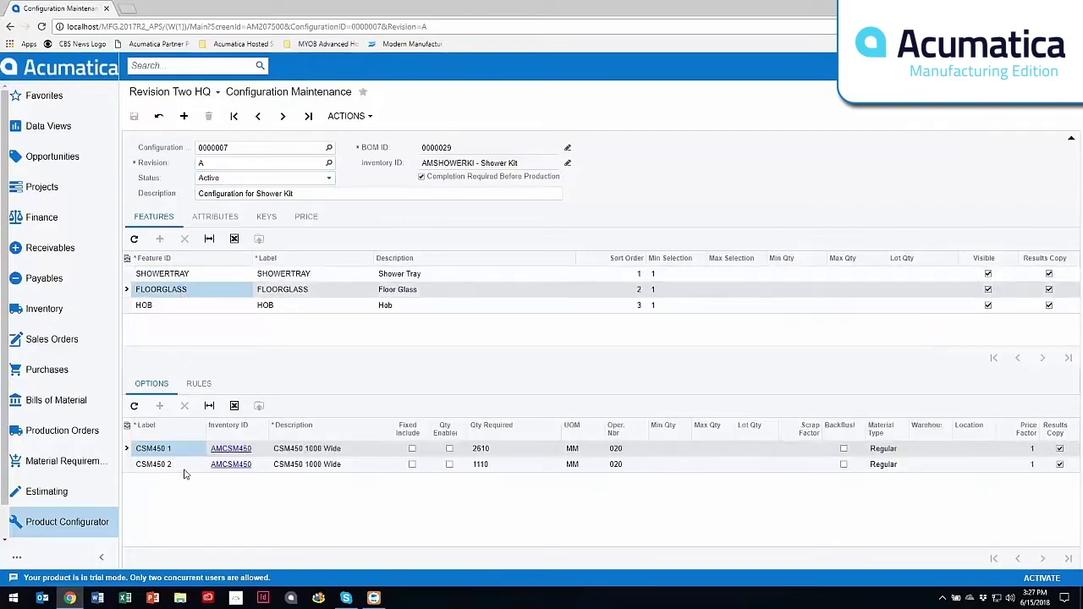
pyautogui.click(168, 274)
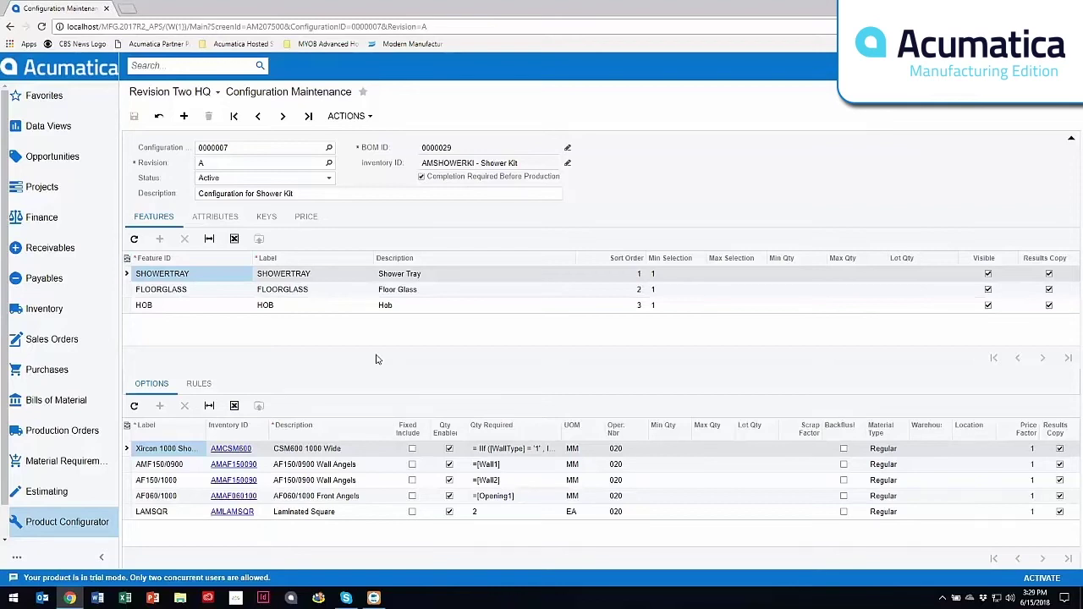
# Step: Review the Shower Kit configuration's attributes, key format and price settings, and return to its features
pyautogui.click(219, 218)
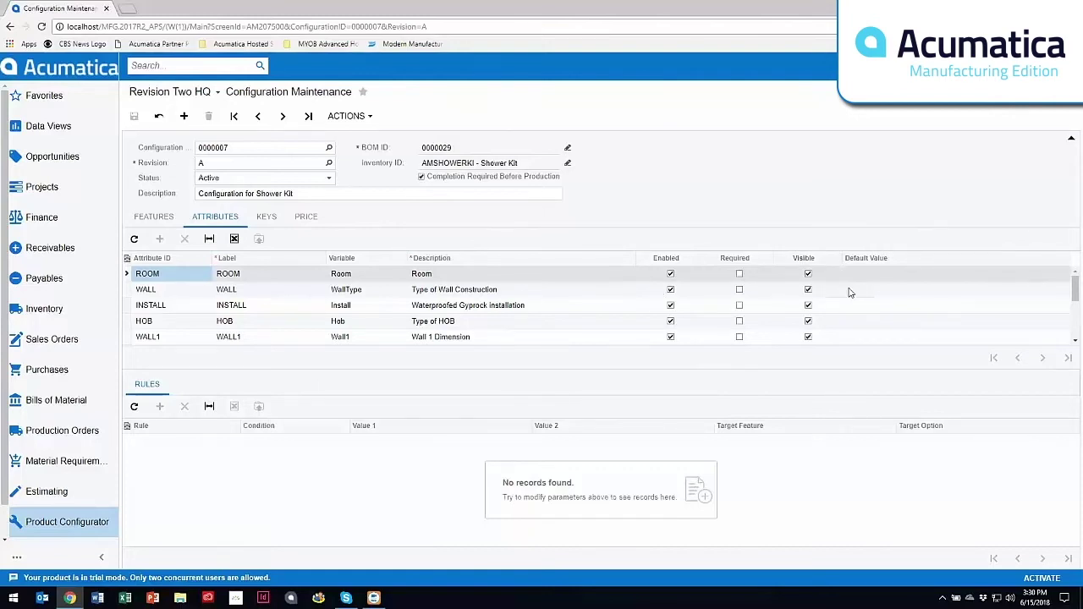
pyautogui.scroll(-3, 850, 296)
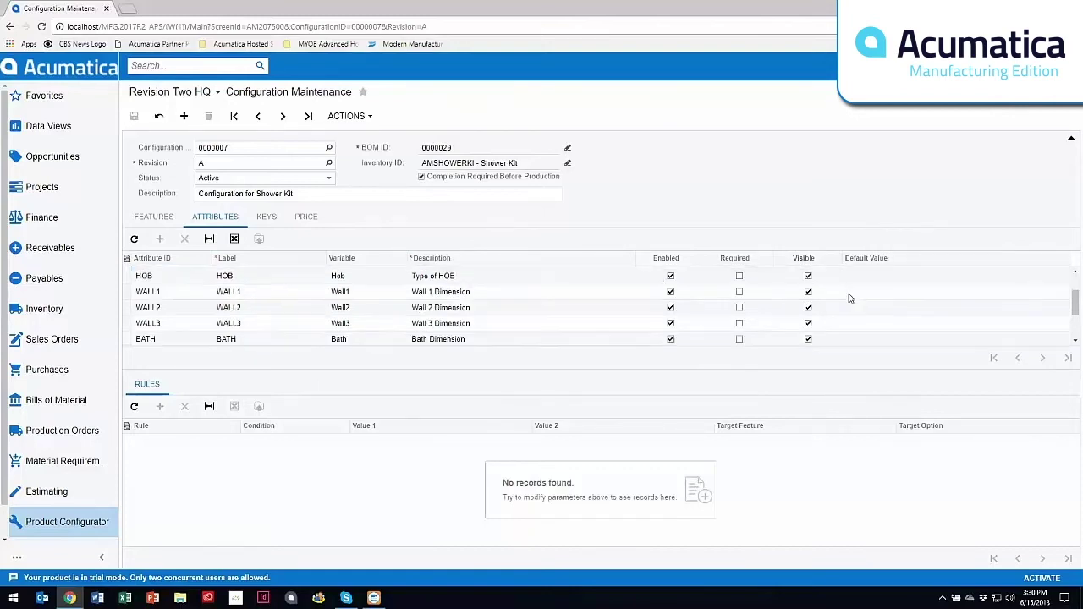
pyautogui.click(740, 337)
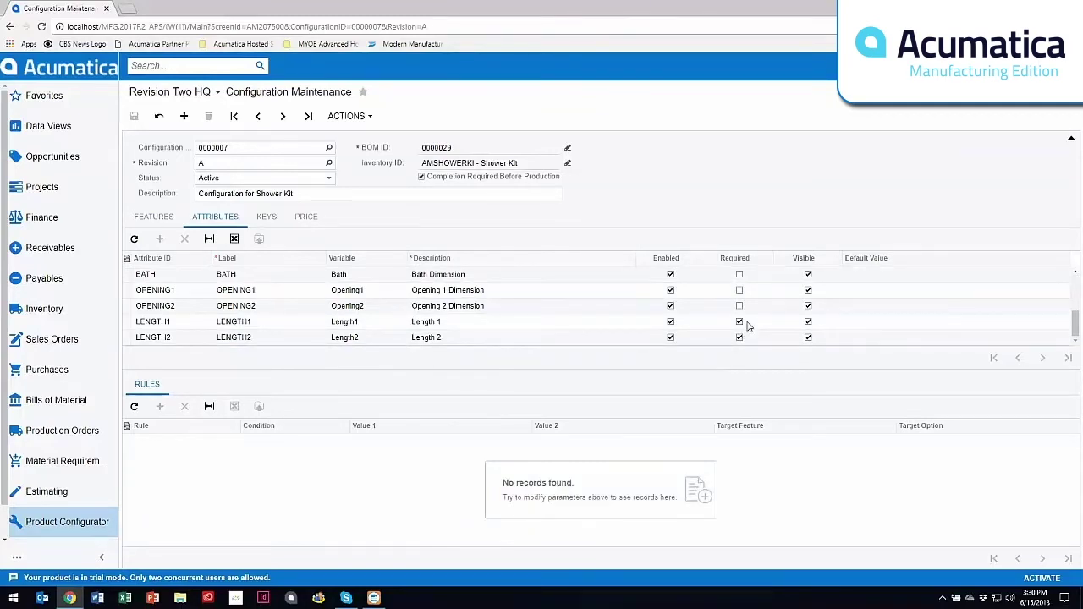
pyautogui.scroll(3, 745, 324)
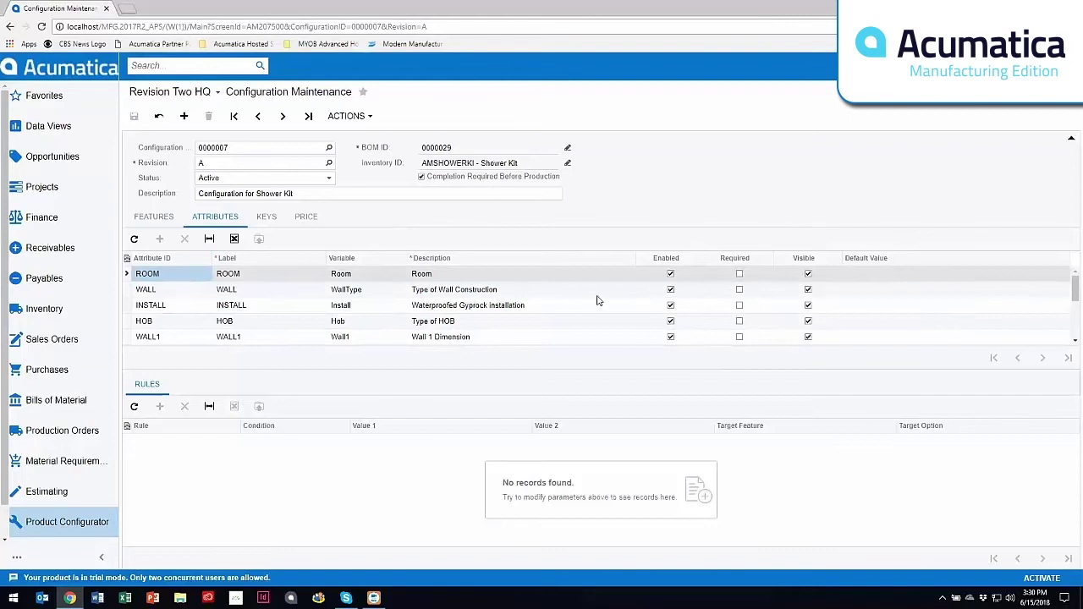
pyautogui.click(266, 217)
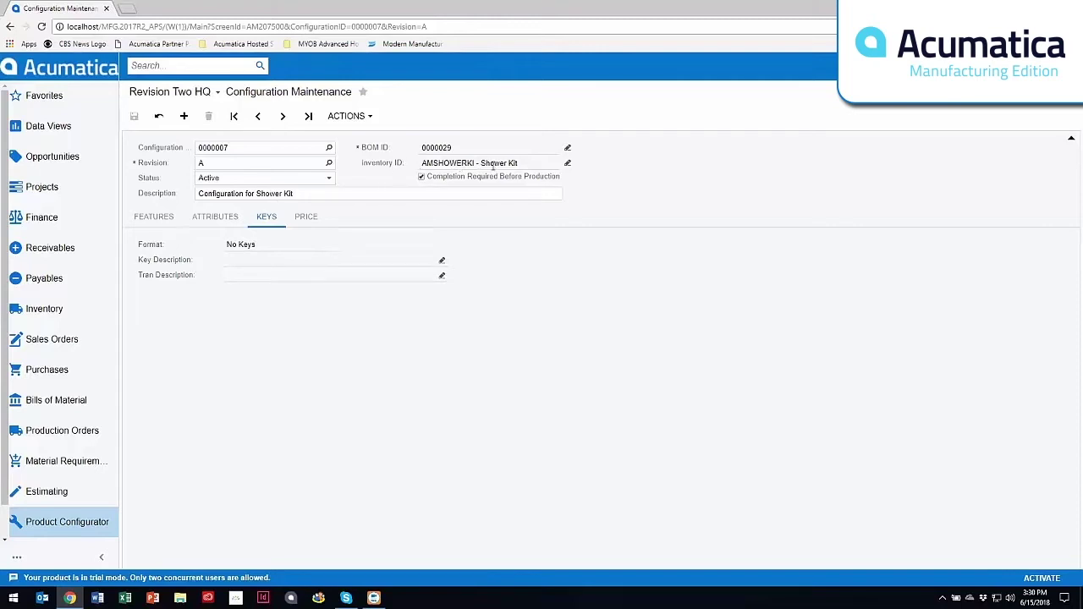
pyautogui.click(305, 216)
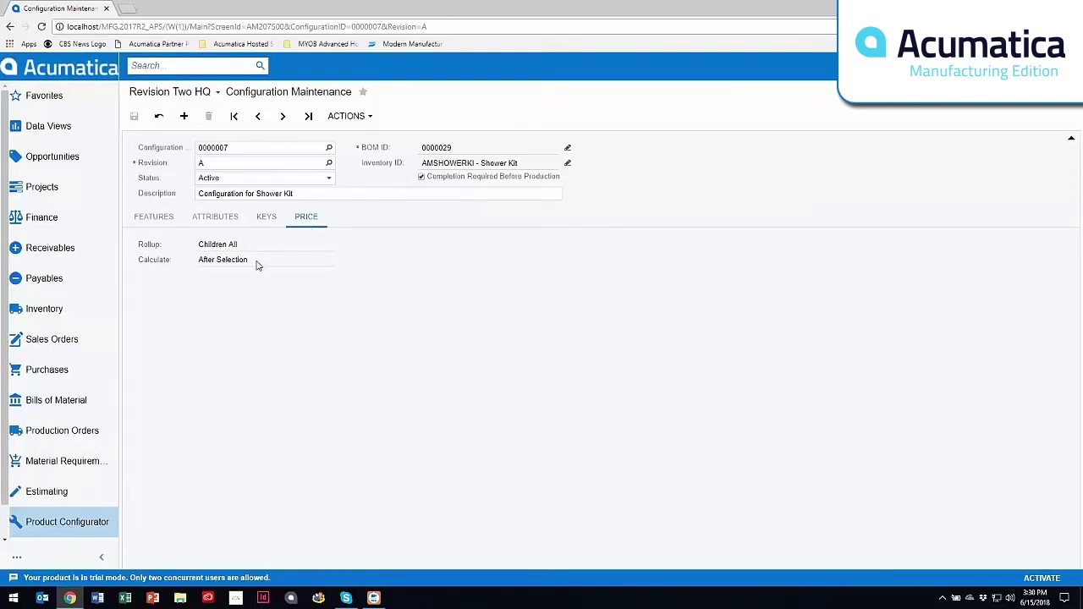
pyautogui.click(168, 222)
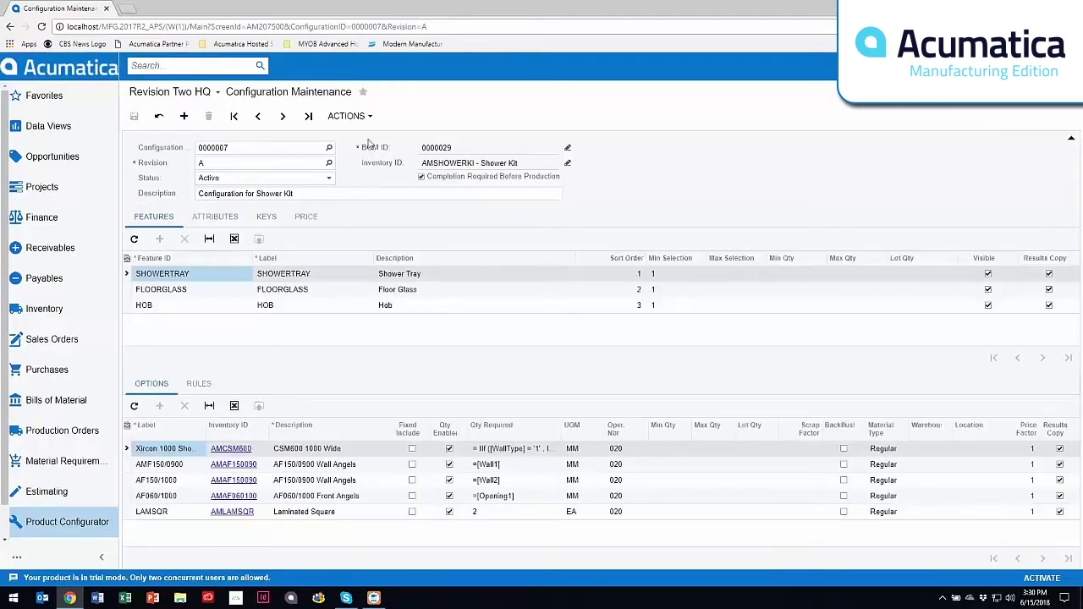
# Step: Start a test of the Shower Kit configuration and set the LENGTH1 and LENGTH2 attributes to 20
pyautogui.click(372, 120)
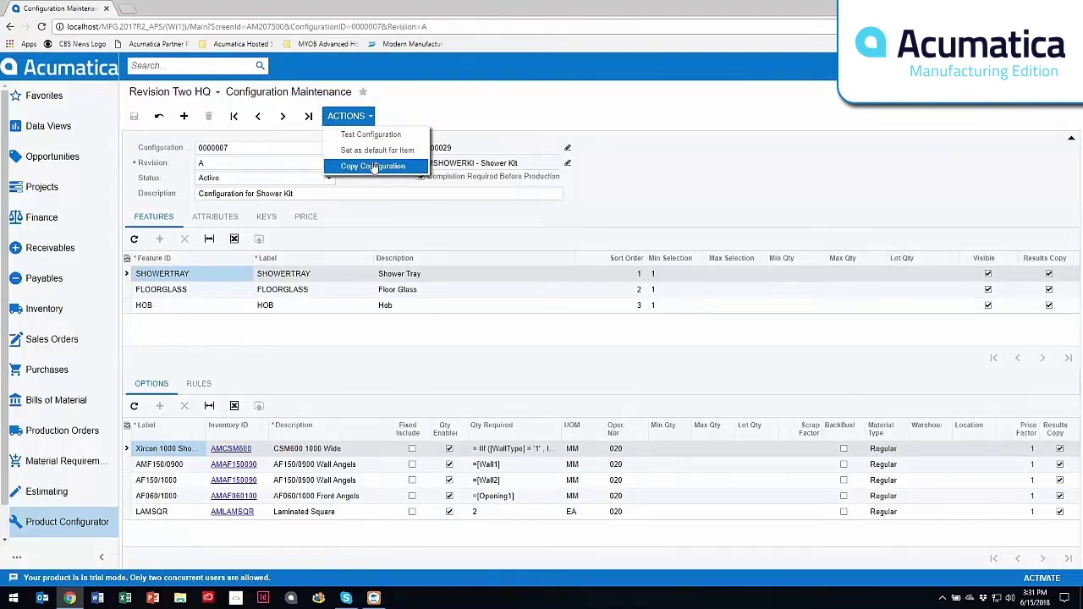
pyautogui.click(370, 135)
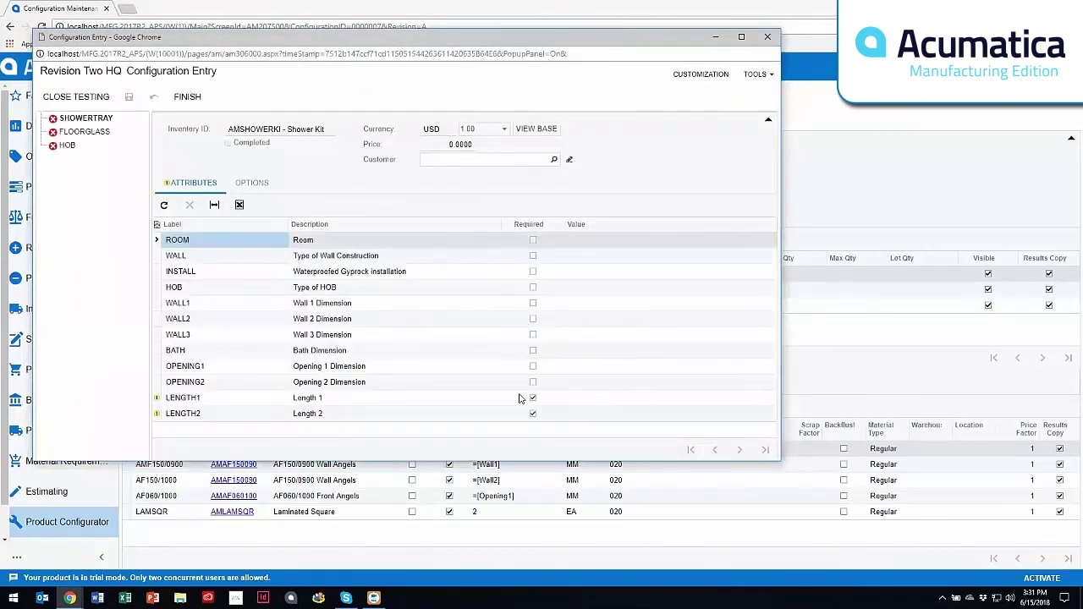
pyautogui.click(576, 399)
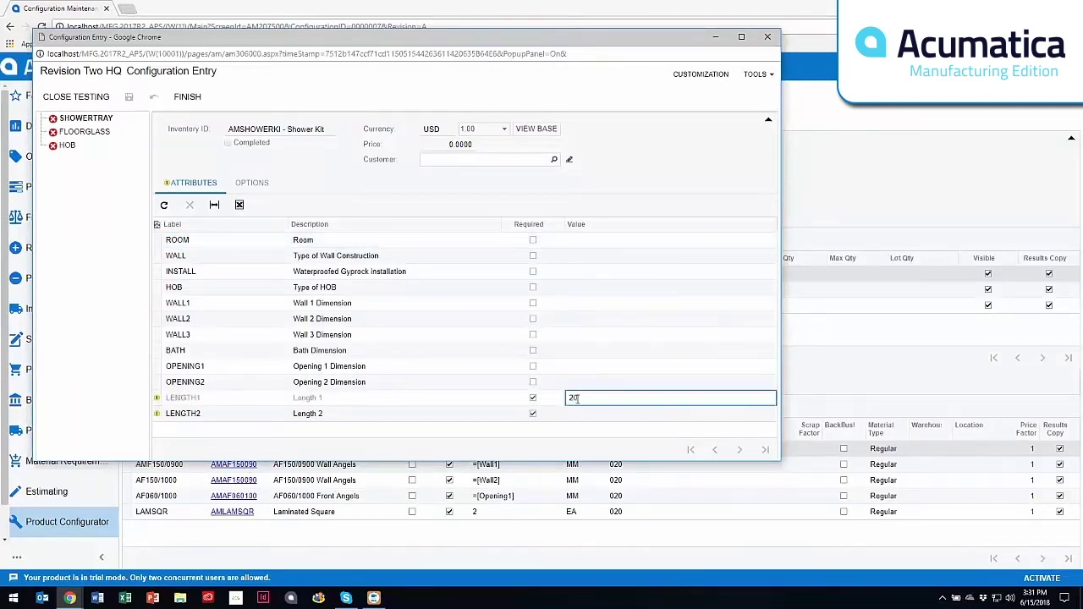
pyautogui.click(575, 413)
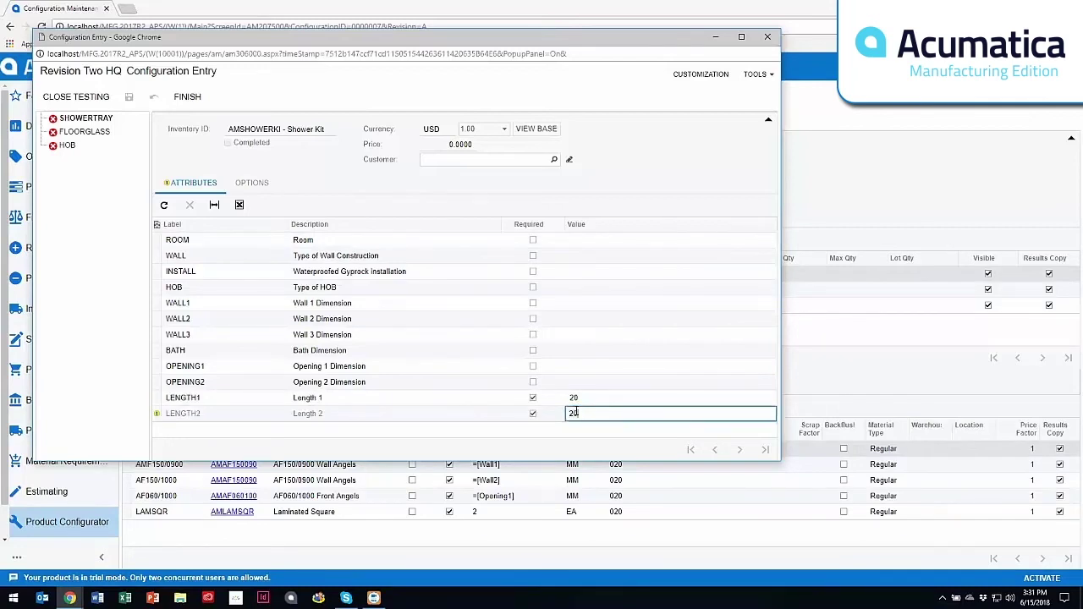
# Step: Include option AMF150/0900 for SHOWERTRAY, CSM450 2 for FLOORGLASS and CON009 for HOB in the test configuration
pyautogui.click(270, 186)
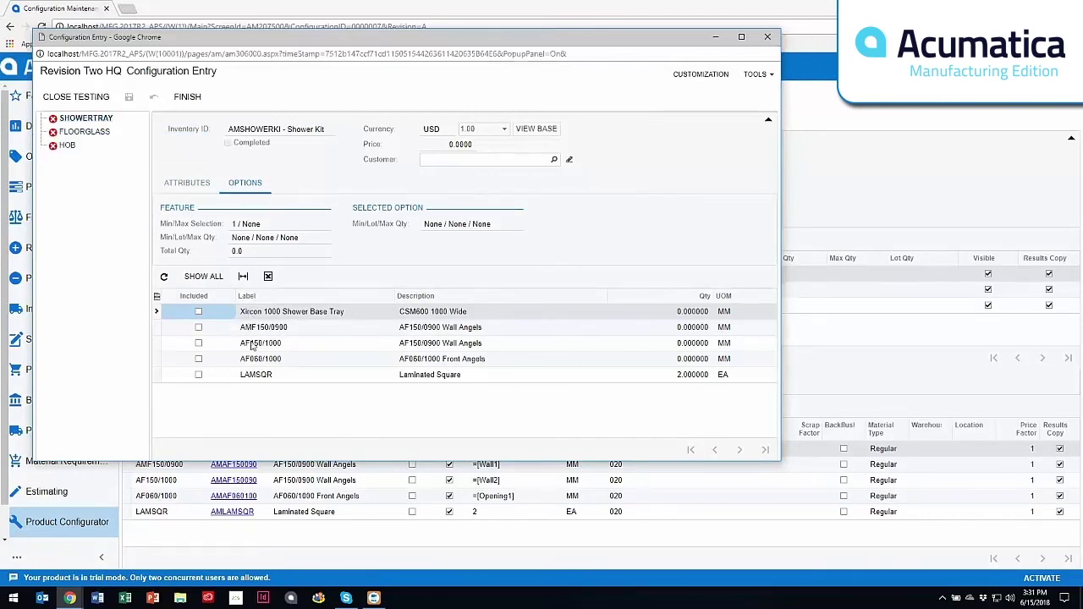
pyautogui.click(198, 327)
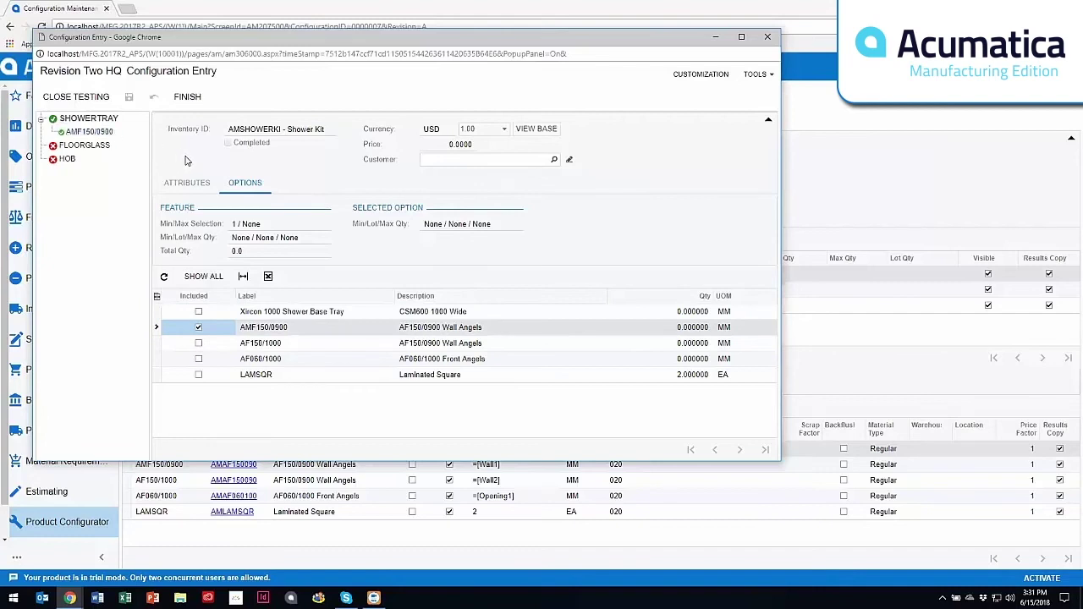
pyautogui.click(94, 146)
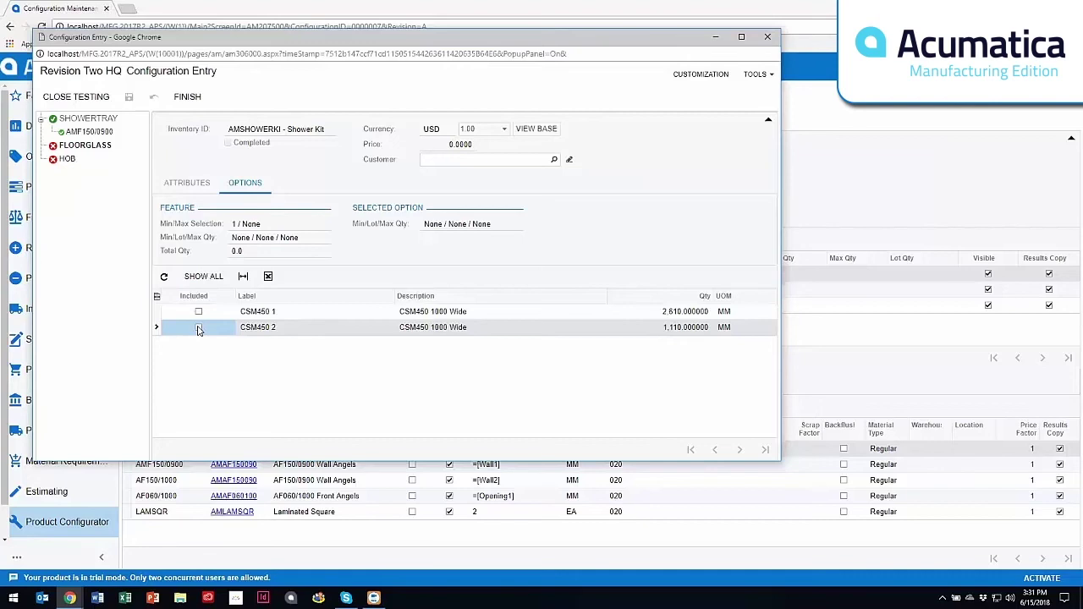
pyautogui.click(198, 329)
pyautogui.click(67, 172)
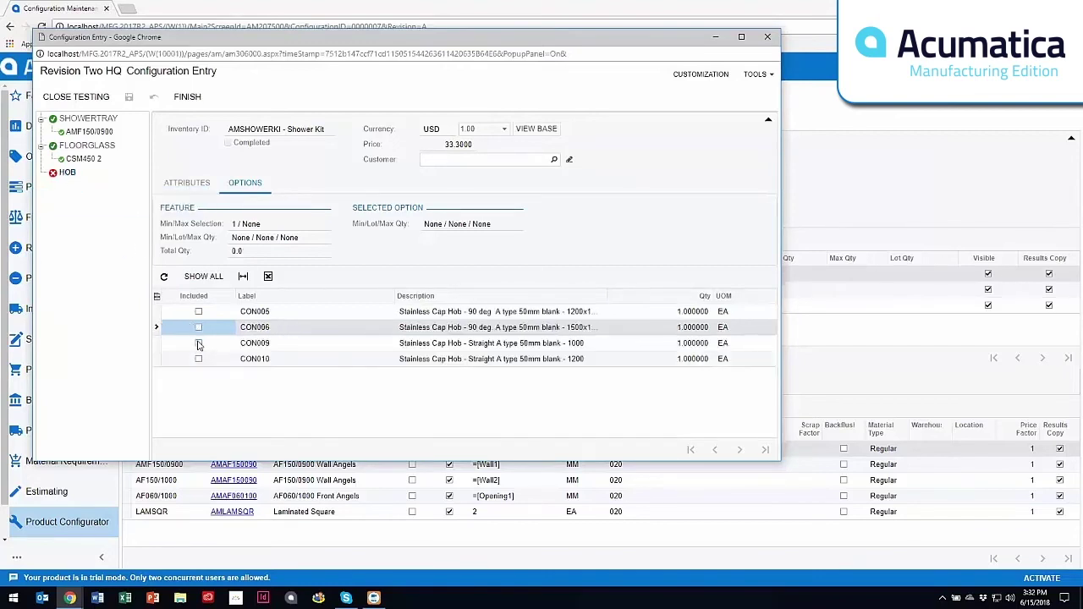
pyautogui.click(197, 344)
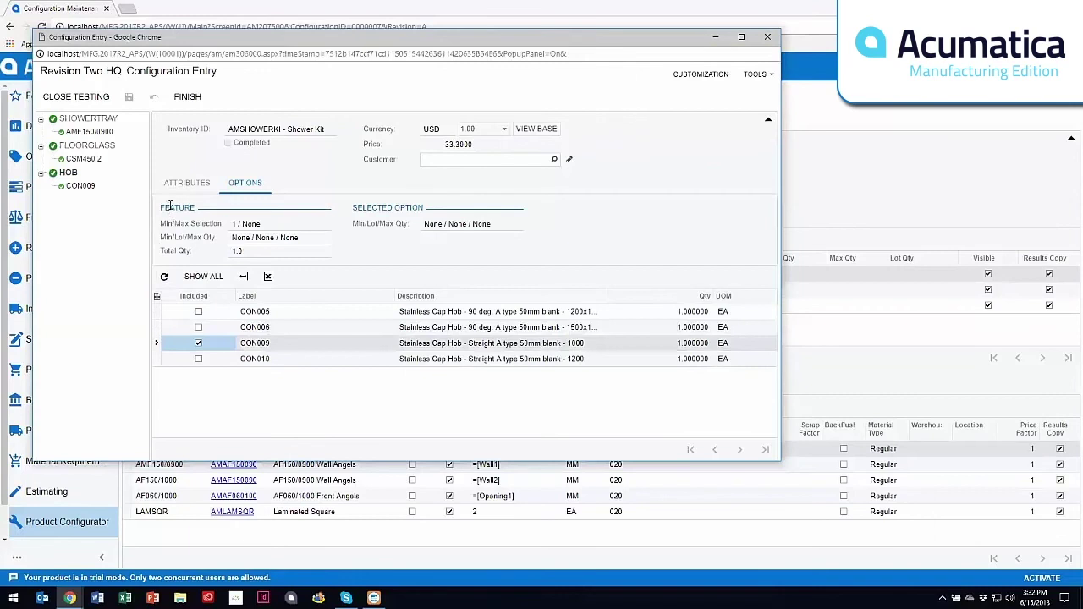
# Step: Finish the Shower Kit test configuration and close its window
pyautogui.click(184, 97)
pyautogui.click(766, 40)
pyautogui.click(462, 115)
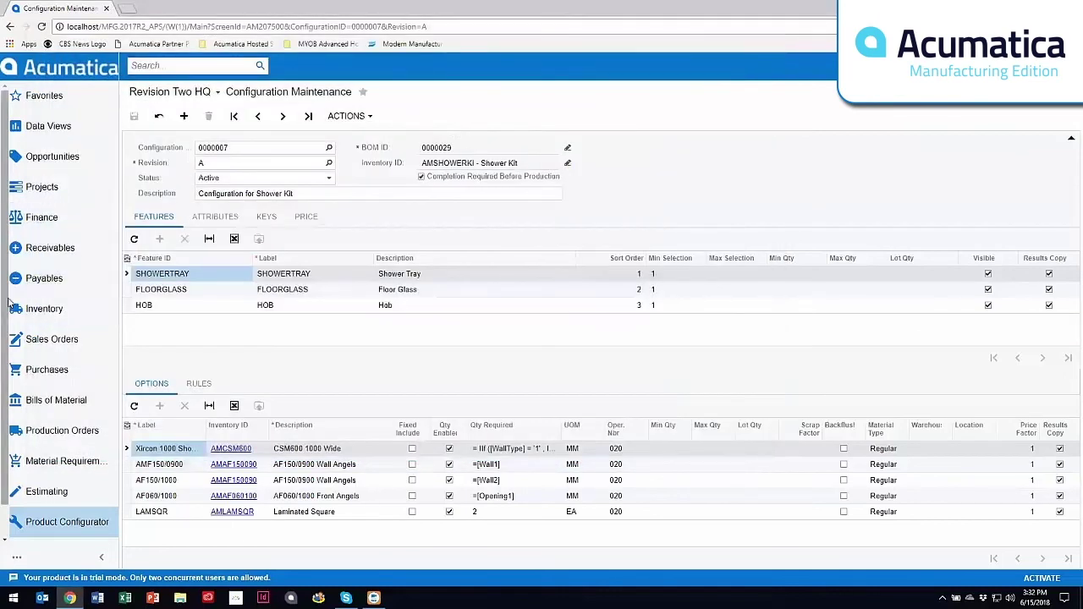
# Step: Open the product lines of the "Industrial equipment - lift sale and delivery" opportunity
pyautogui.click(44, 159)
pyautogui.click(189, 203)
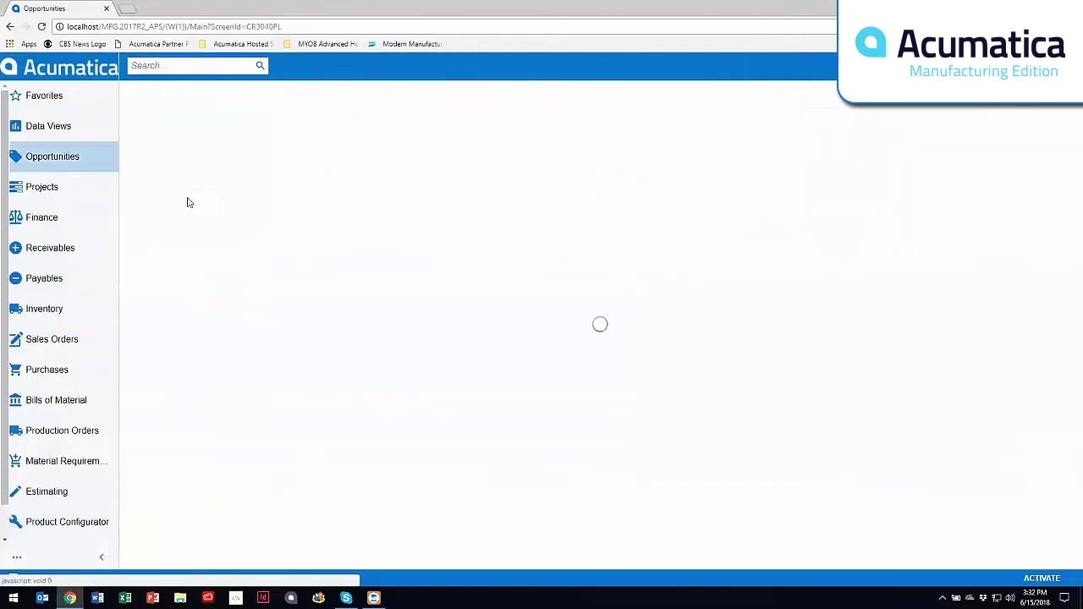
pyautogui.click(186, 194)
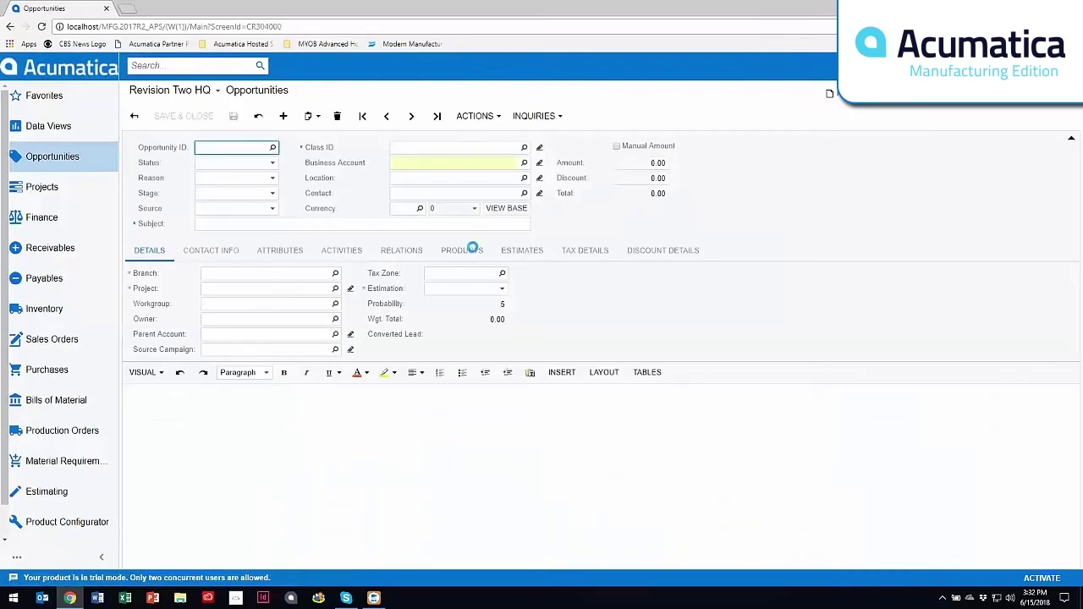
pyautogui.click(457, 254)
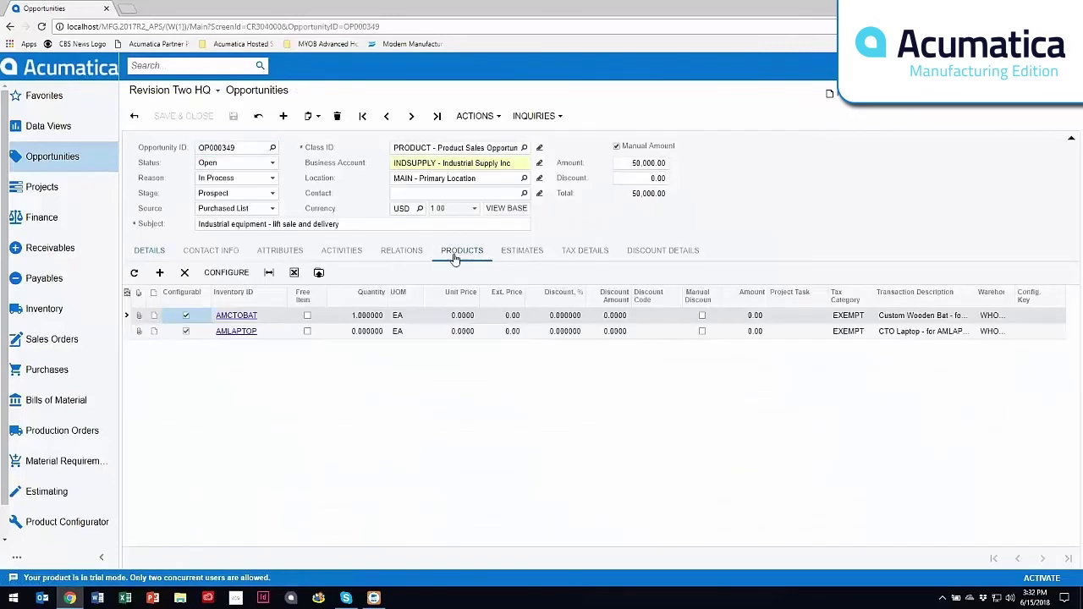
# Step: Review the AMLAPTOP line's configuration attributes and CPU and memory options, and check which actions the opportunity offers
pyautogui.click(283, 336)
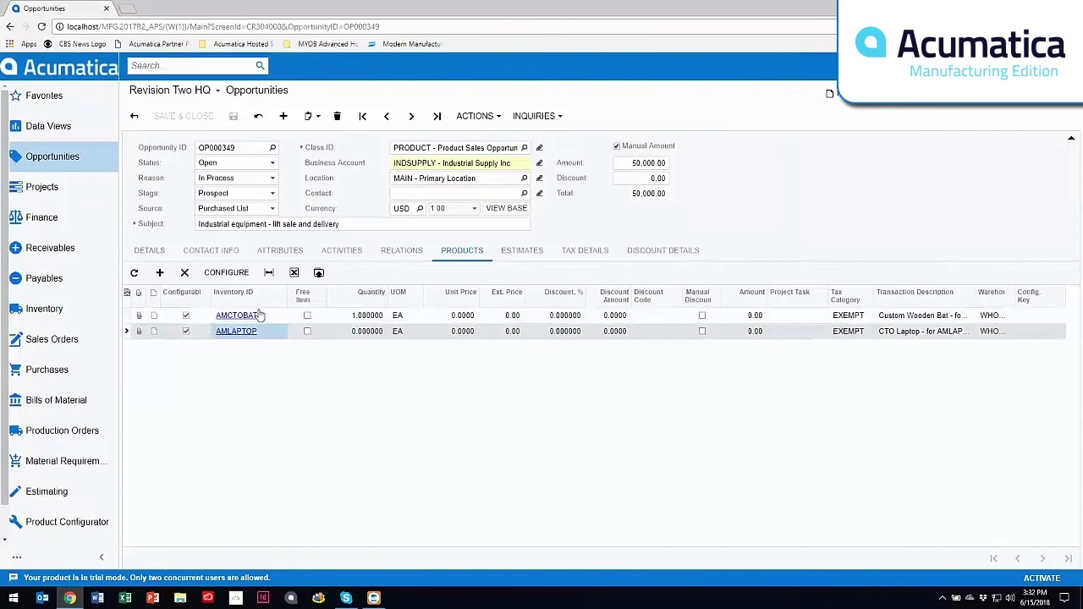
pyautogui.click(222, 271)
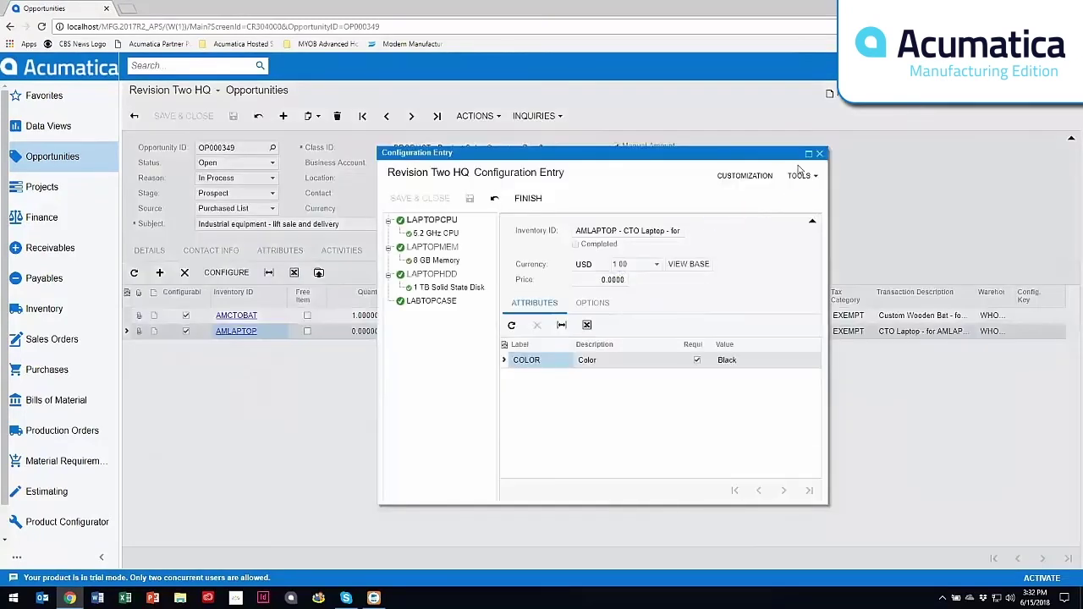
pyautogui.click(809, 155)
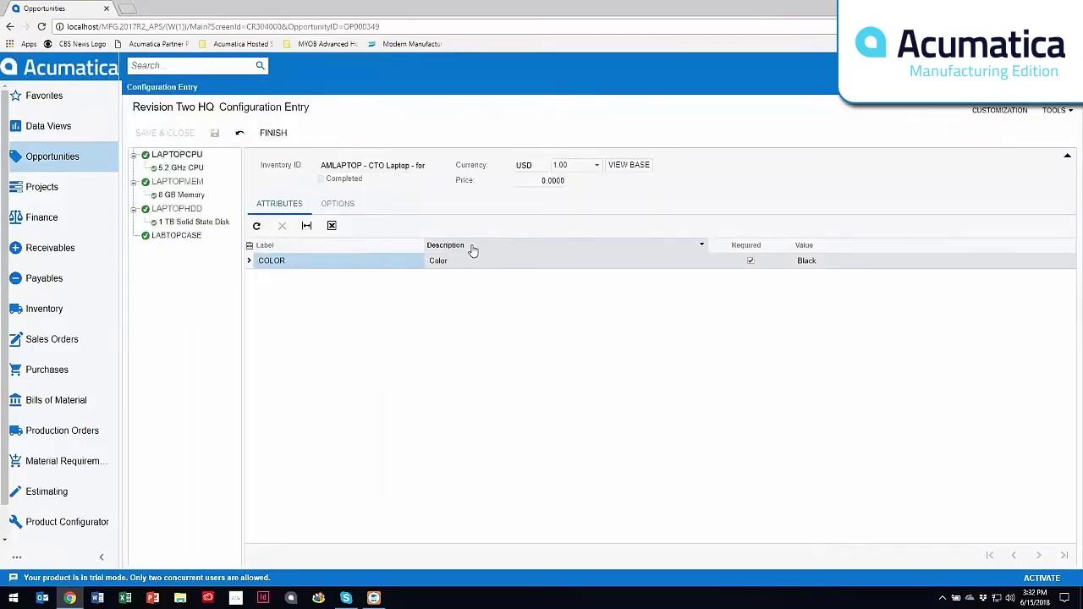
pyautogui.click(338, 204)
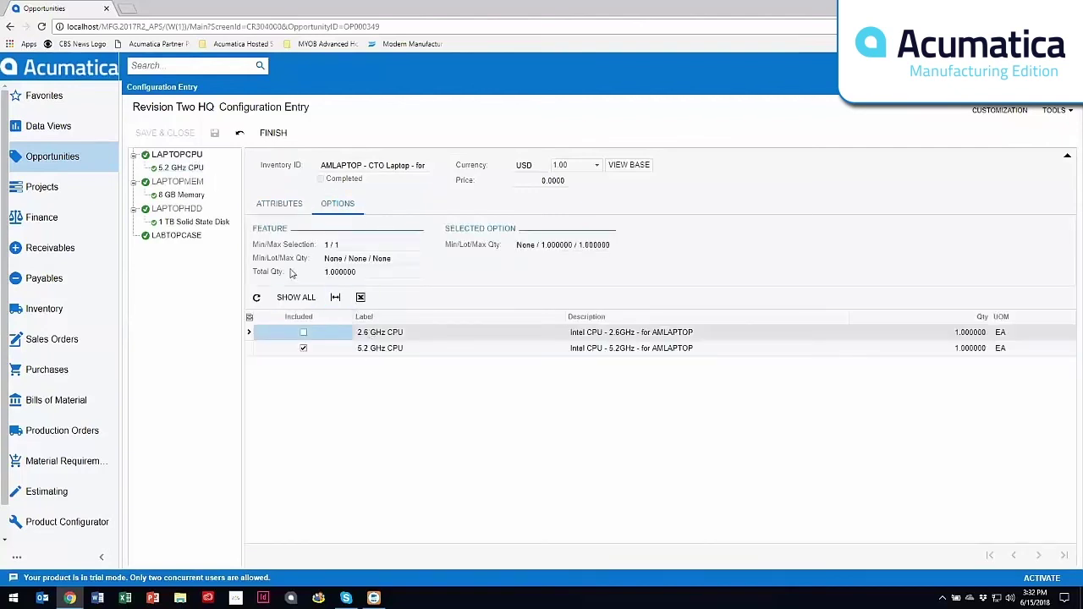
pyautogui.click(172, 181)
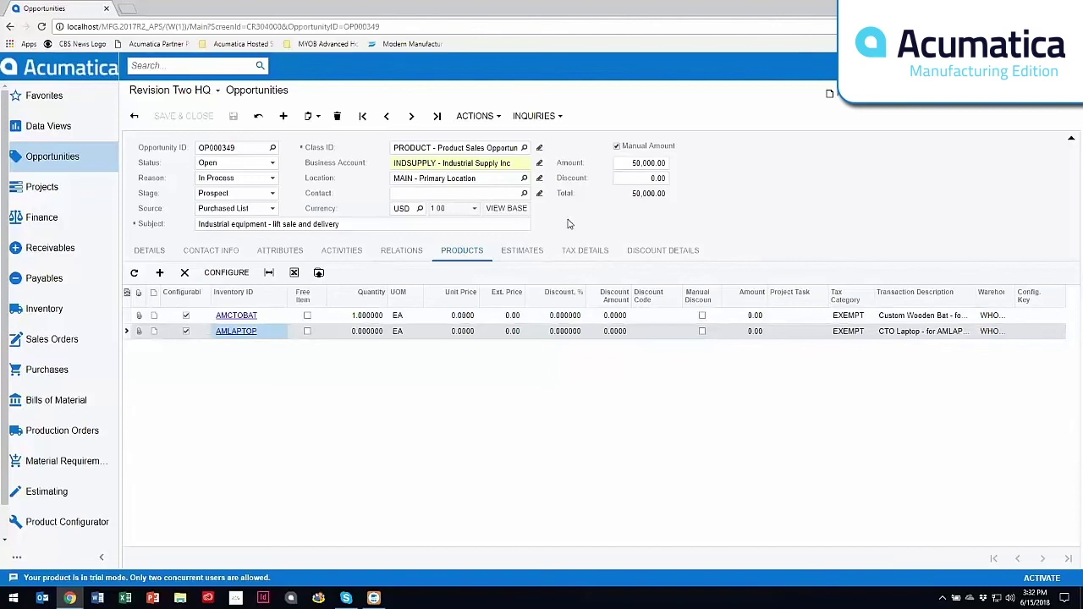
pyautogui.click(495, 118)
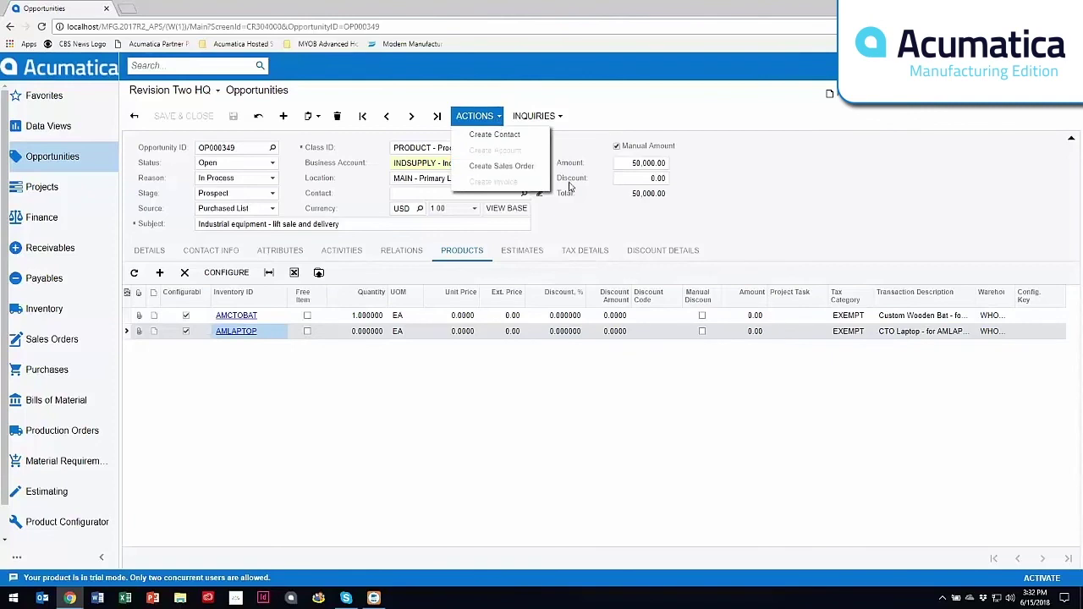
# Step: Open the most recent sales order for USA Bartending School from the list of sales orders
pyautogui.click(48, 340)
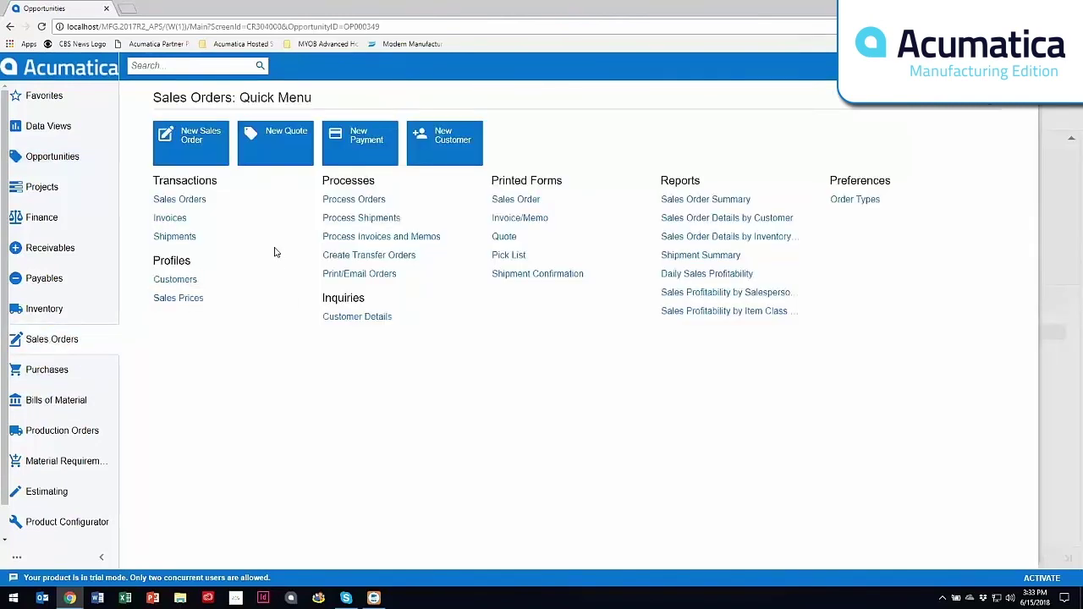
pyautogui.click(183, 203)
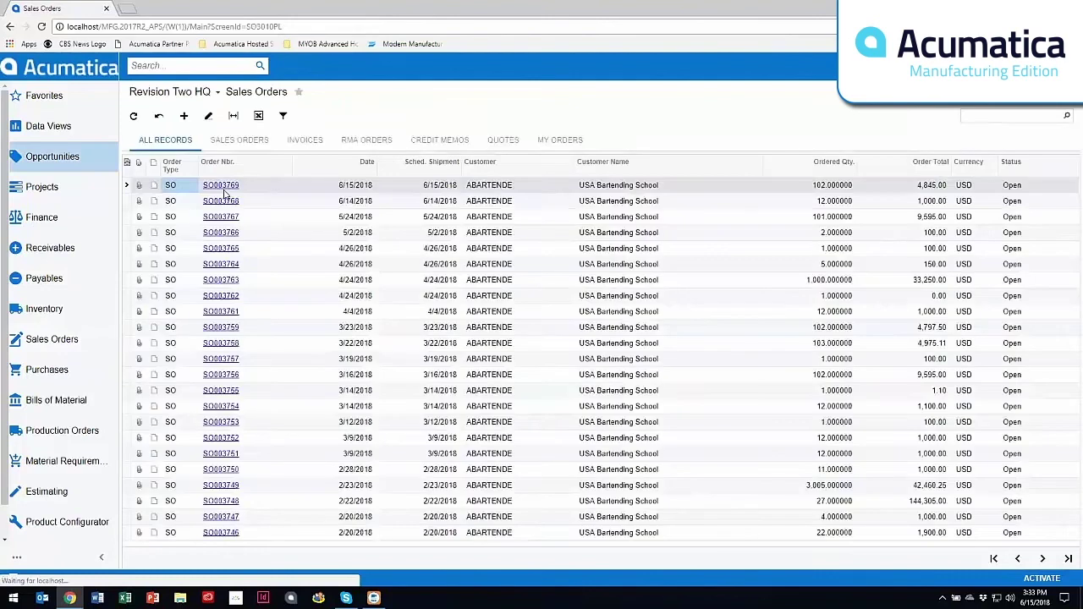
pyautogui.click(221, 186)
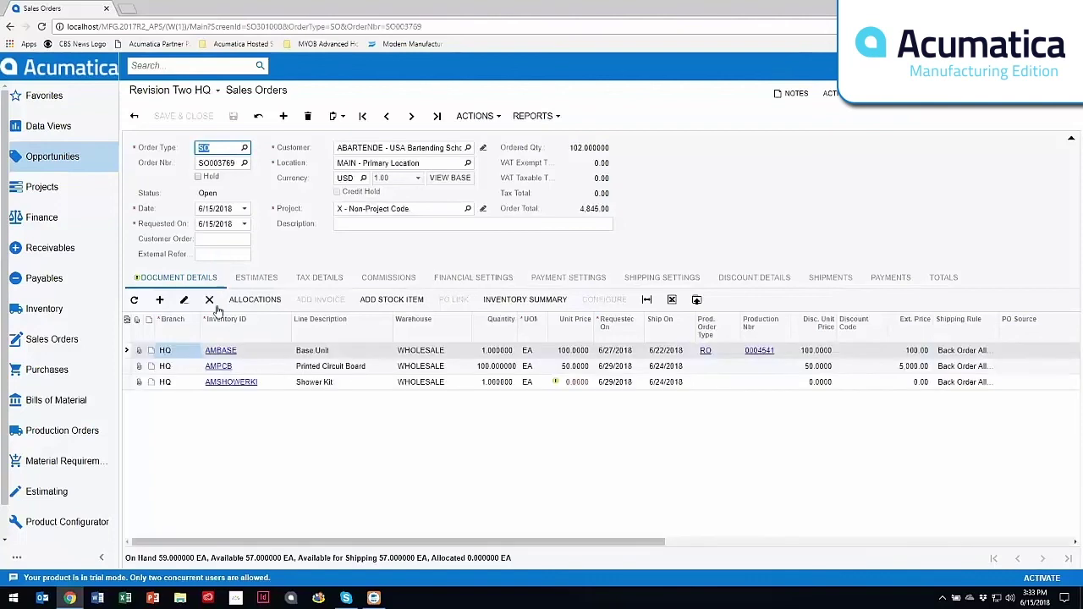
# Step: View the configuration entry for the order's AMSHOWERKI line, and check the order's actions for creating production orders
pyautogui.click(276, 387)
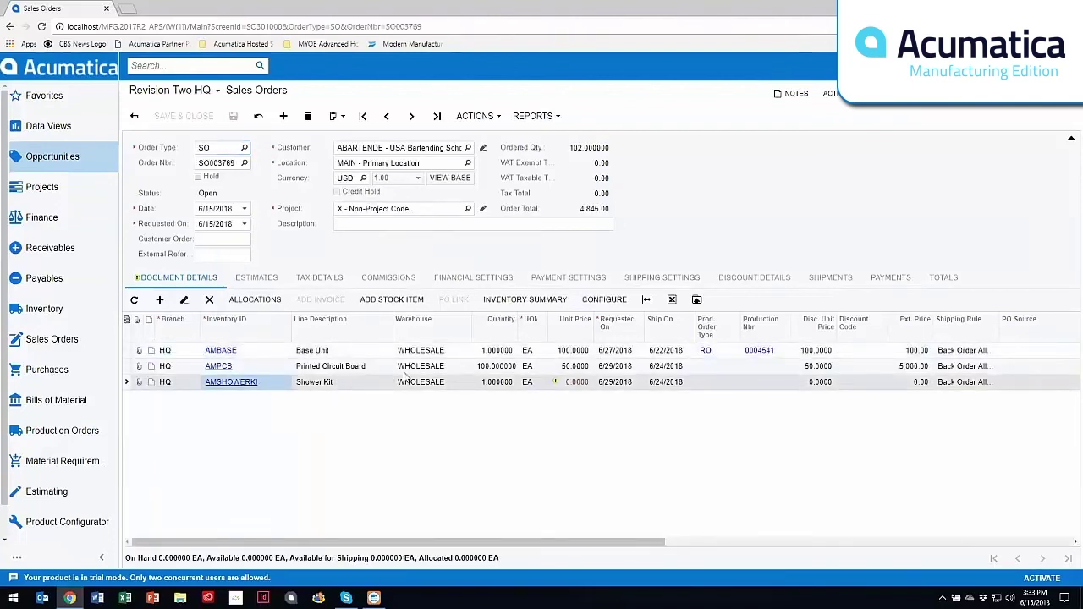
pyautogui.click(606, 301)
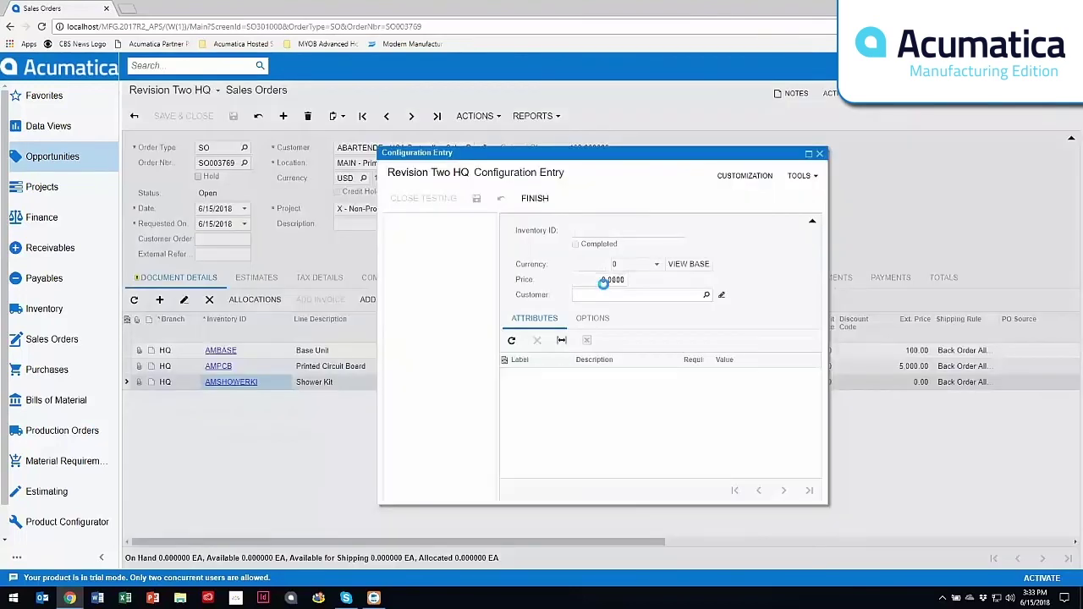
pyautogui.click(808, 155)
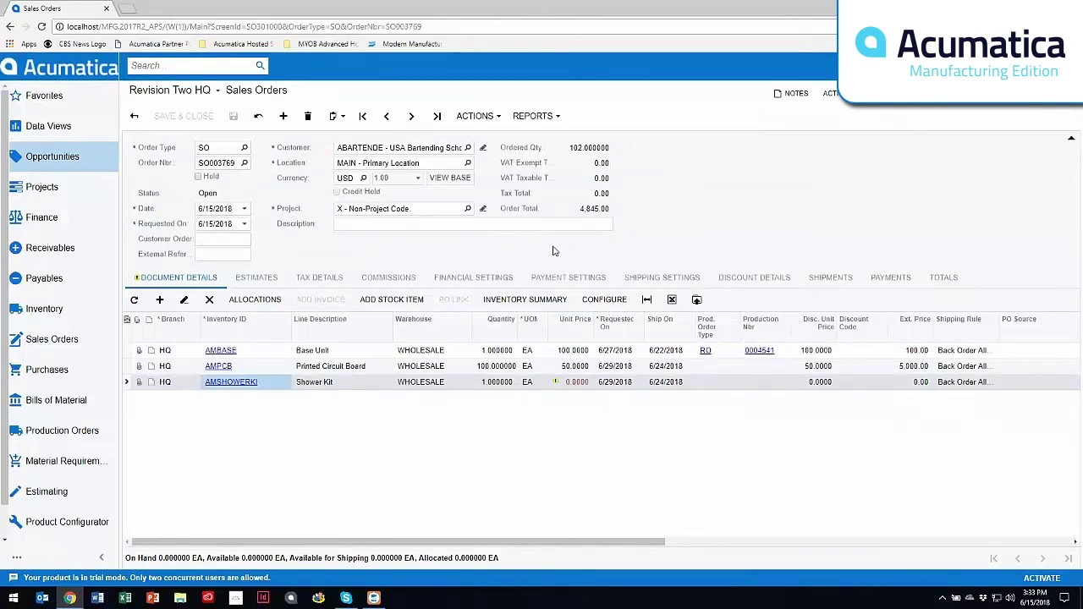
pyautogui.click(499, 121)
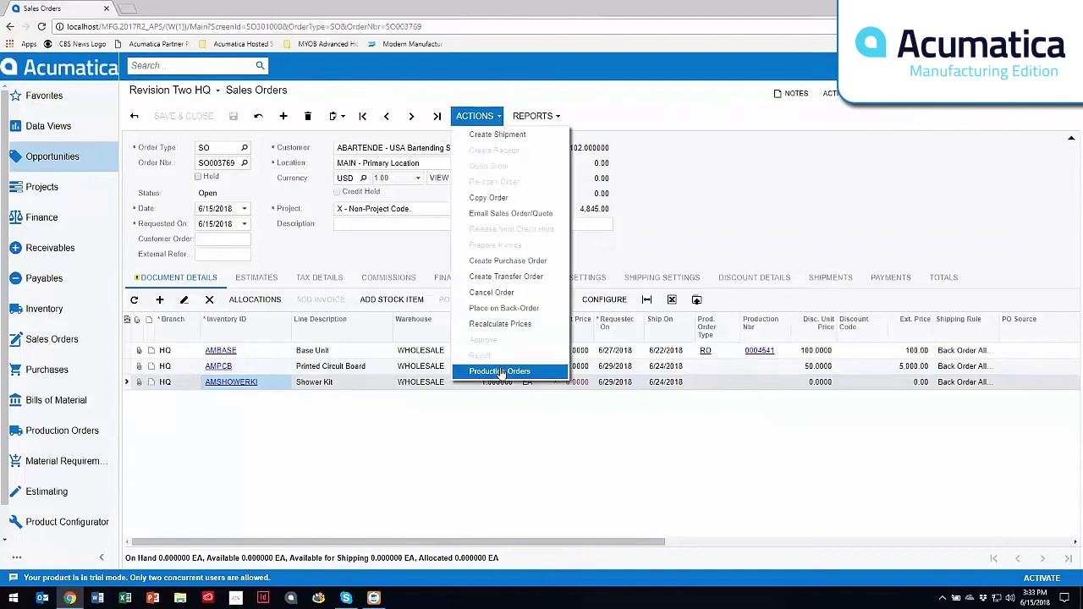
pyautogui.click(695, 227)
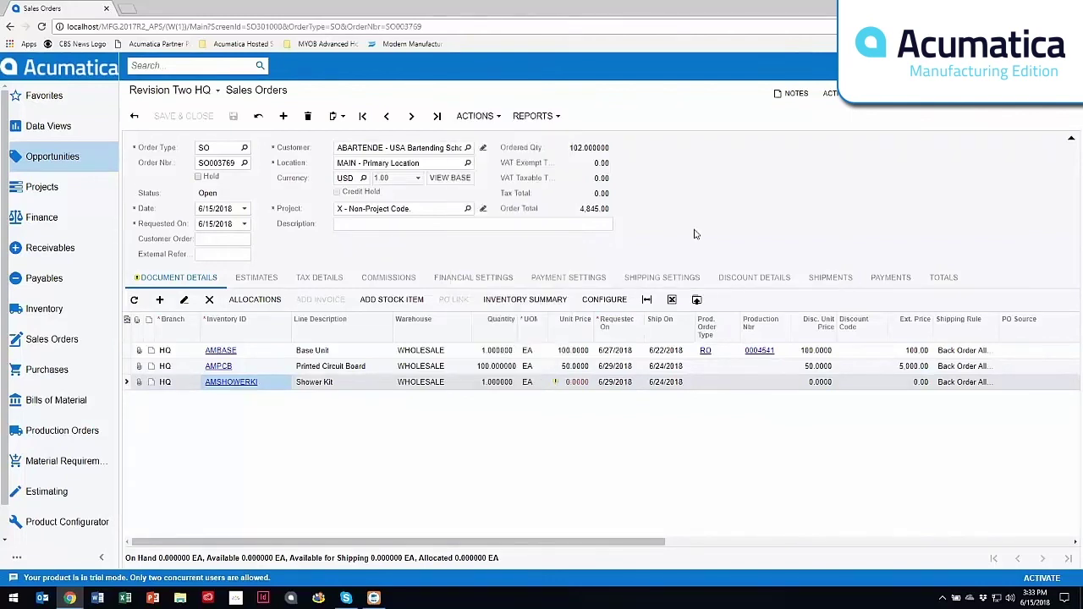